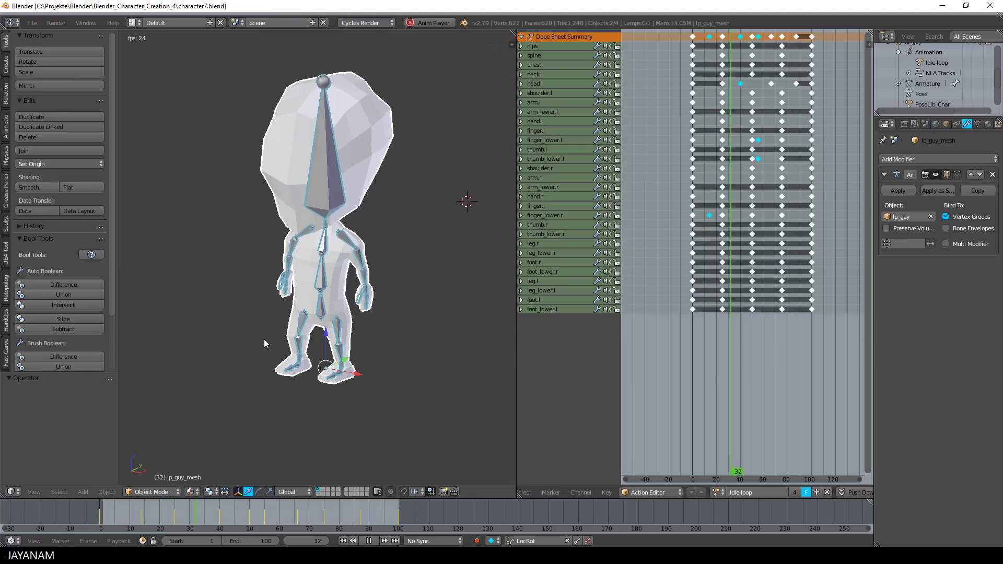
Examine the character's idle animation from several angles, stop the playback and check the name of the active action
{"action": "middle_click_drag", "start_coordinate": [246, 323], "coordinate": [324, 316]}
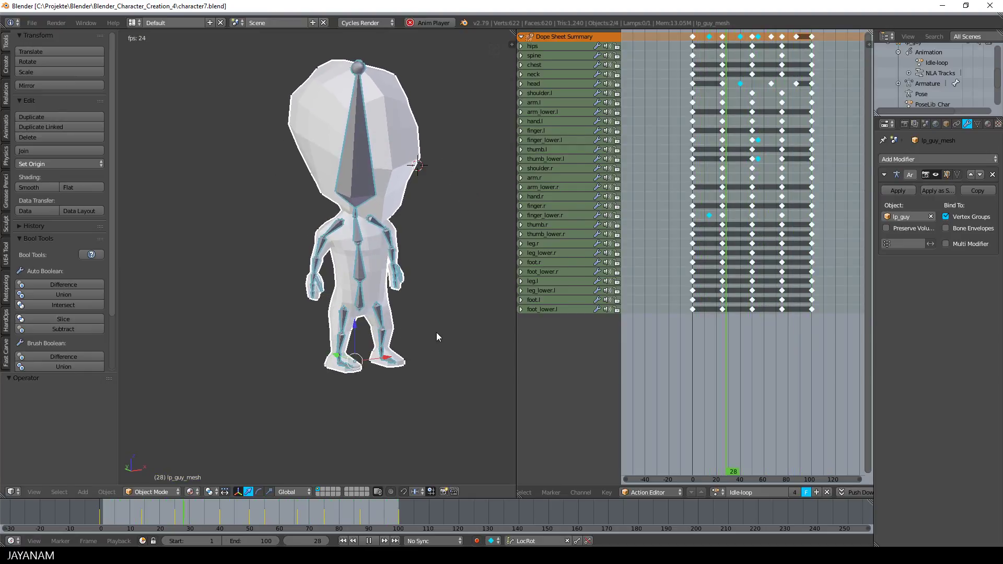
{"action": "middle_click_drag", "start_coordinate": [437, 336], "coordinate": [369, 336]}
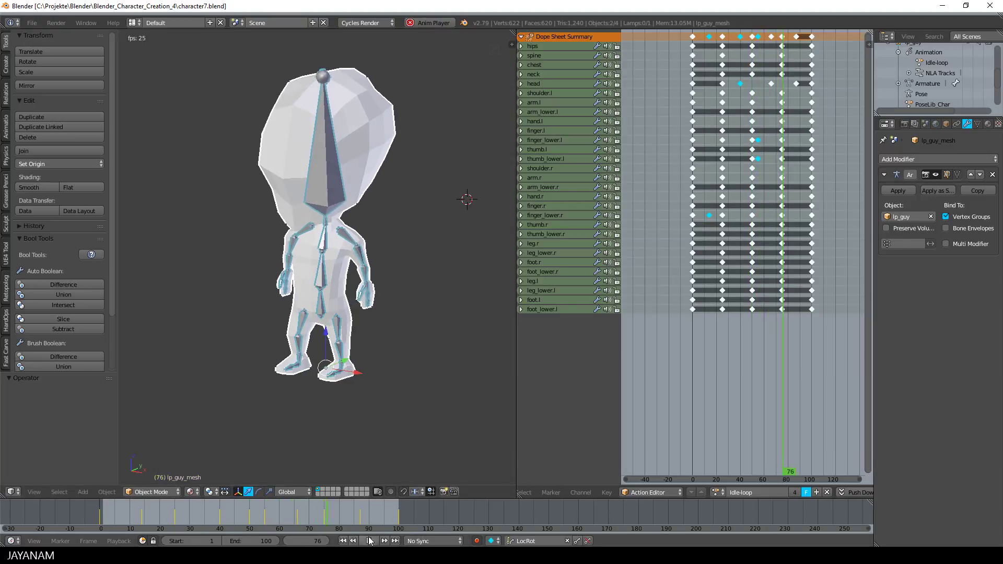
{"action": "key", "text": "alt+a"}
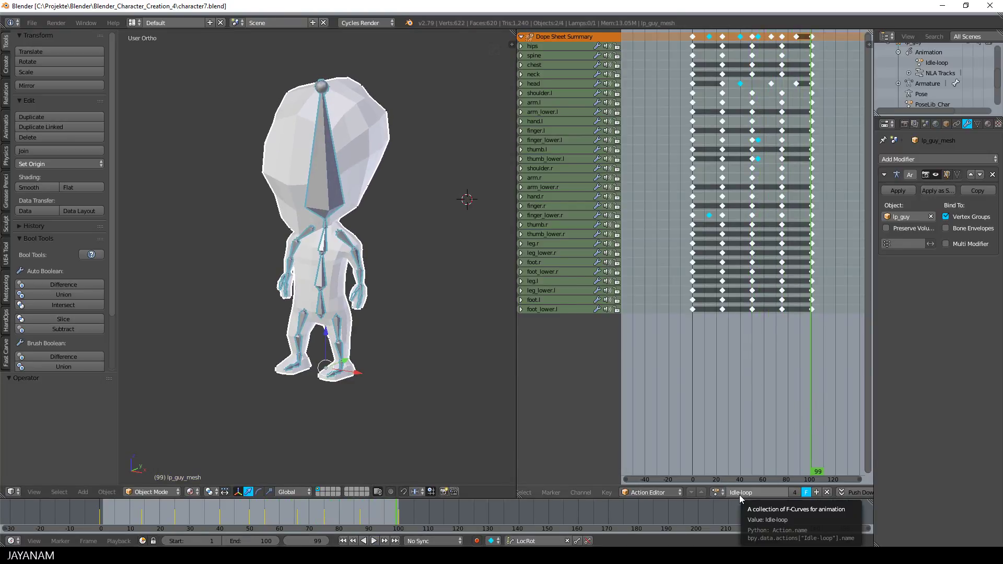
{"action": "left_click", "coordinate": [762, 491]}
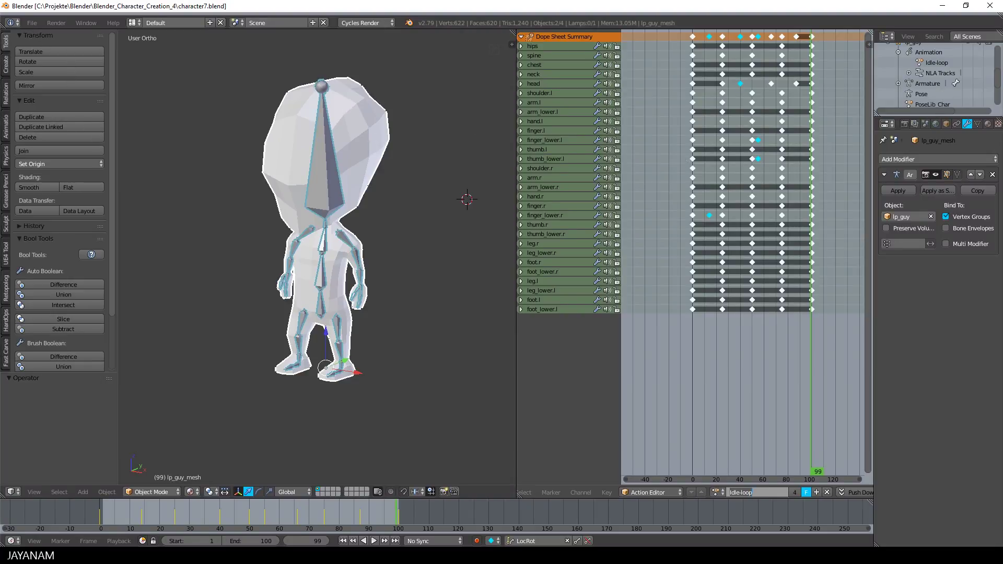
Select the lp_guy armature in the scene outline, alongside the already selected character mesh
{"action": "left_click", "coordinate": [999, 76]}
{"action": "left_click_drag", "start_coordinate": [998, 76], "coordinate": [999, 69]}
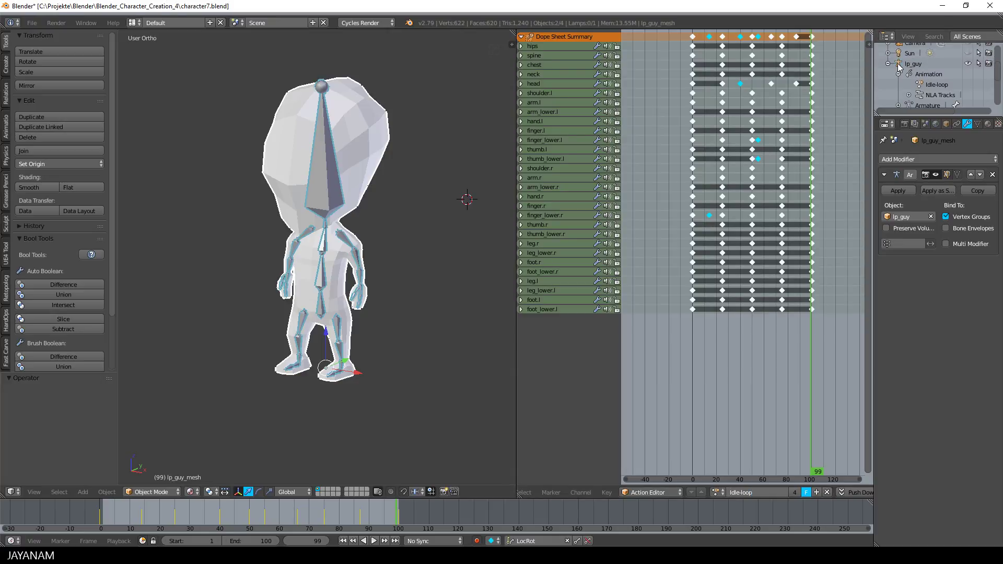
{"action": "left_click", "coordinate": [899, 64]}
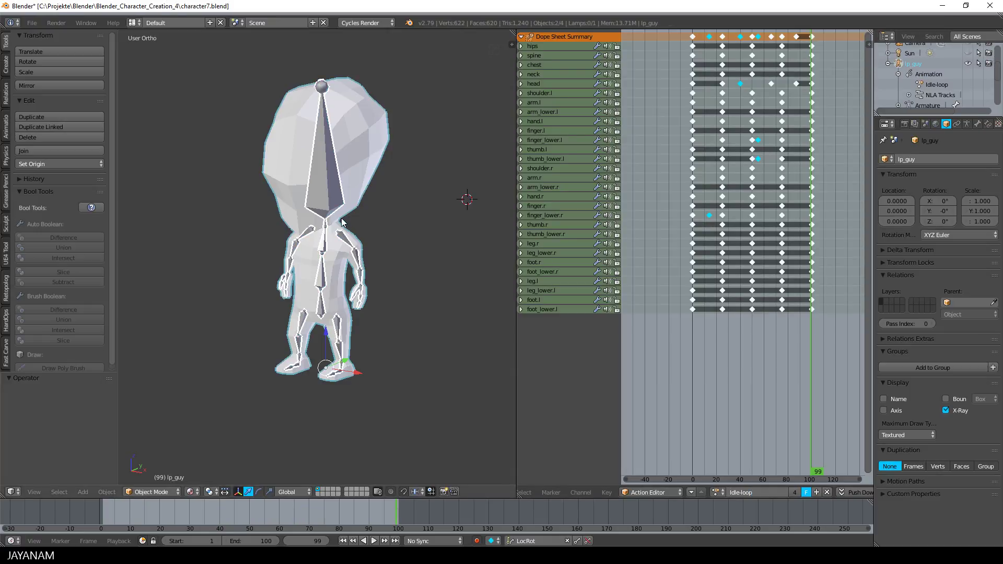
Export the selected objects as Better Collada with All Actions enabled, overwriting character.dae in the Nature_Scene folder
{"action": "left_click", "coordinate": [32, 23]}
{"action": "mouse_move", "coordinate": [56, 236]}
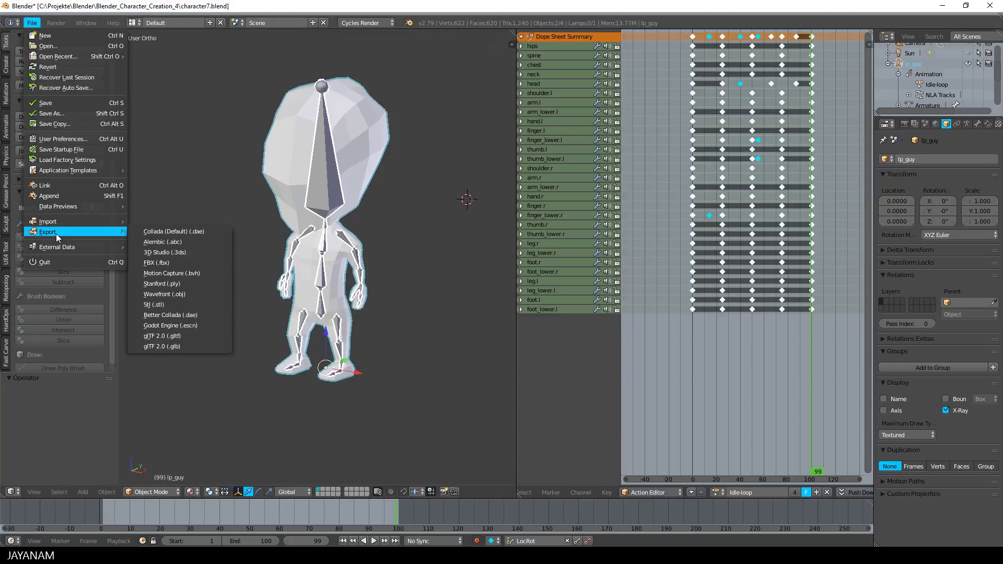
{"action": "left_click", "coordinate": [189, 315]}
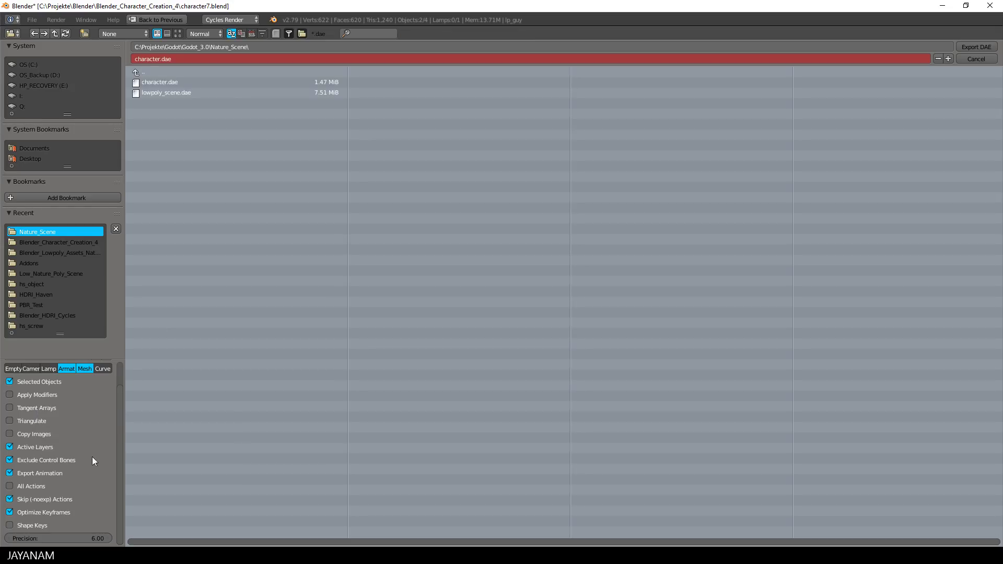
{"action": "left_click", "coordinate": [10, 487]}
{"action": "scroll", "coordinate": [104, 495], "scroll_direction": "up", "scroll_amount": 2}
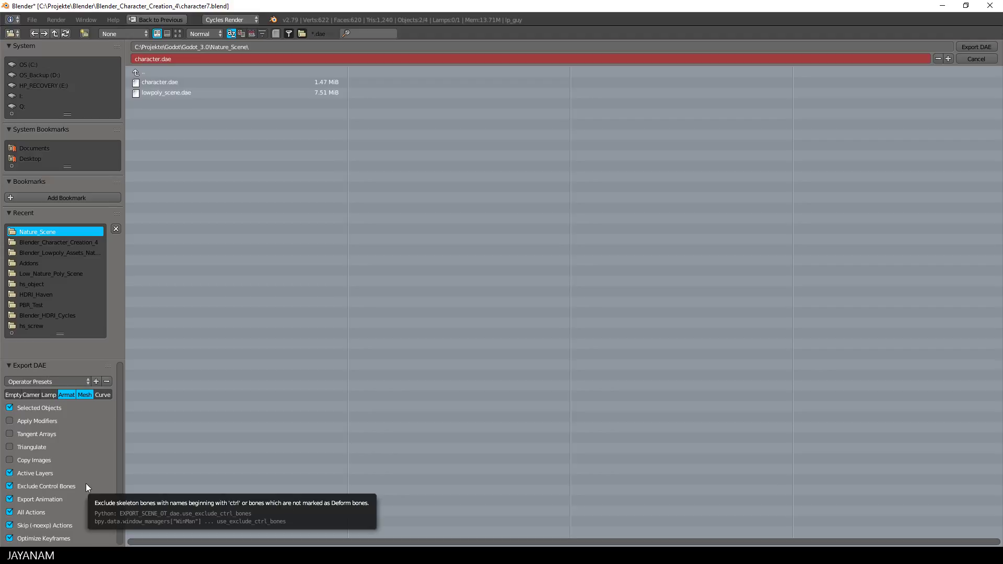
{"action": "left_click", "coordinate": [160, 82]}
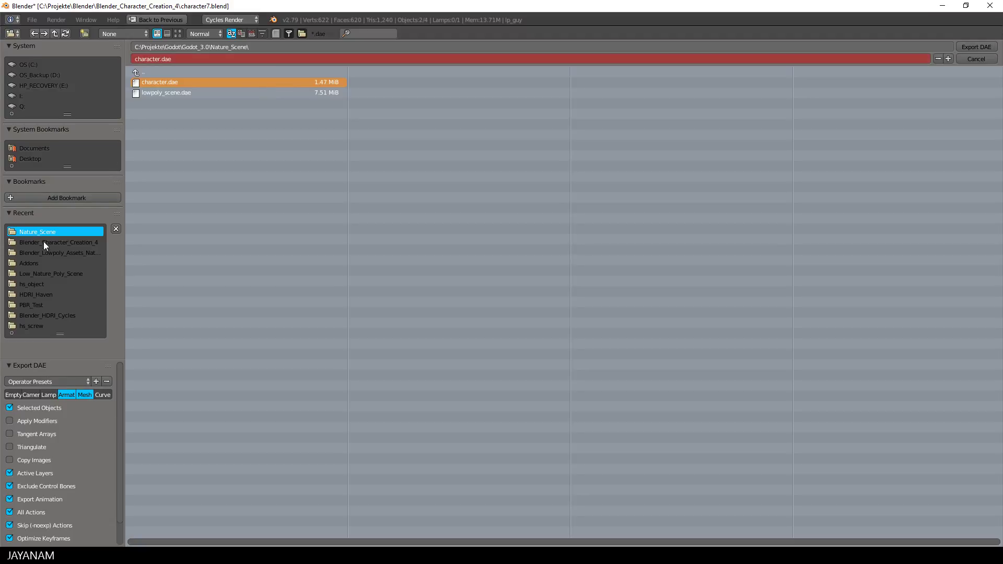
{"action": "left_click", "coordinate": [970, 47]}
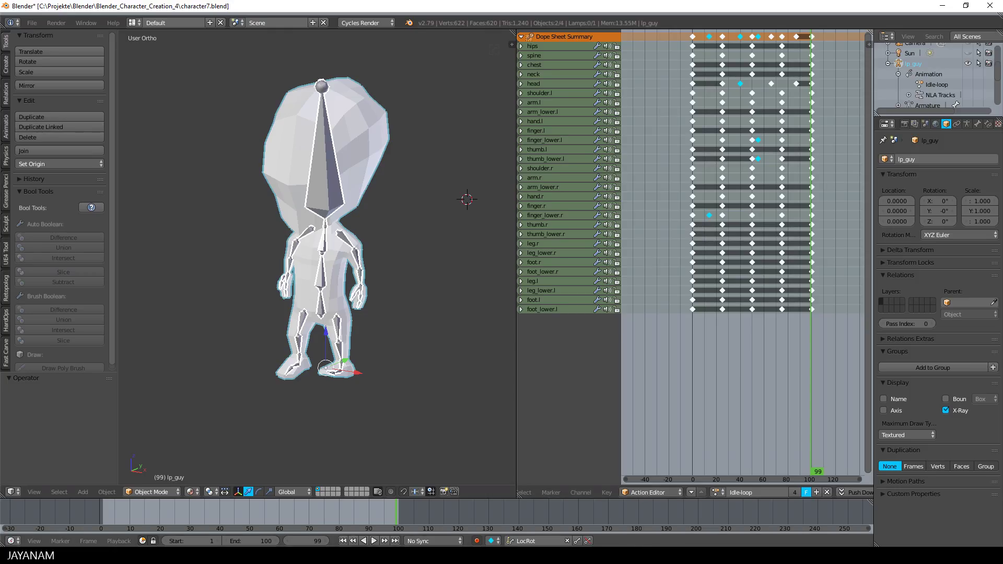
Switch to Godot Engine, look through the imported animation files and open Idle-loop.anim to inspect its loop property
{"action": "left_click", "coordinate": [645, 509]}
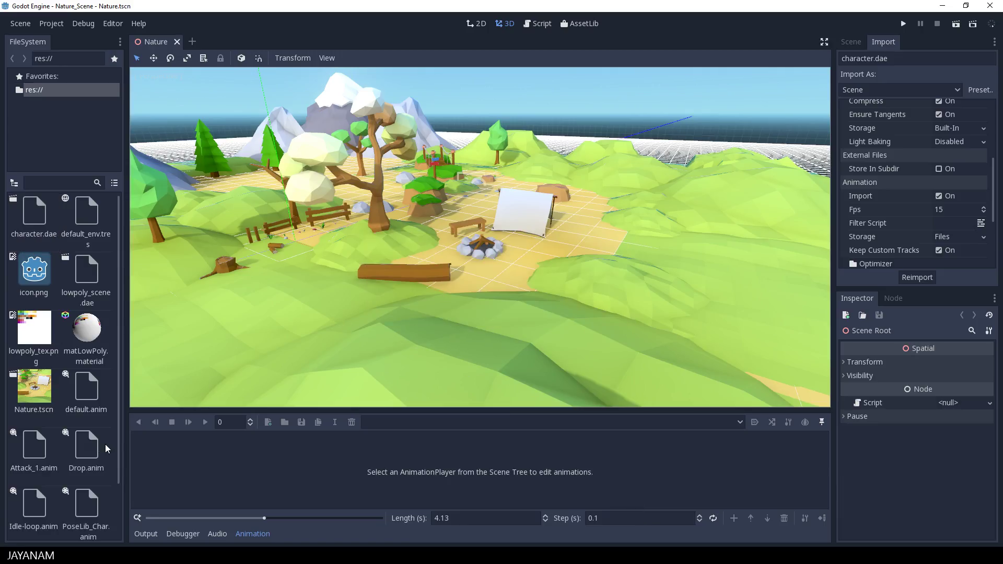
{"action": "left_click", "coordinate": [91, 454]}
{"action": "left_click", "coordinate": [29, 452]}
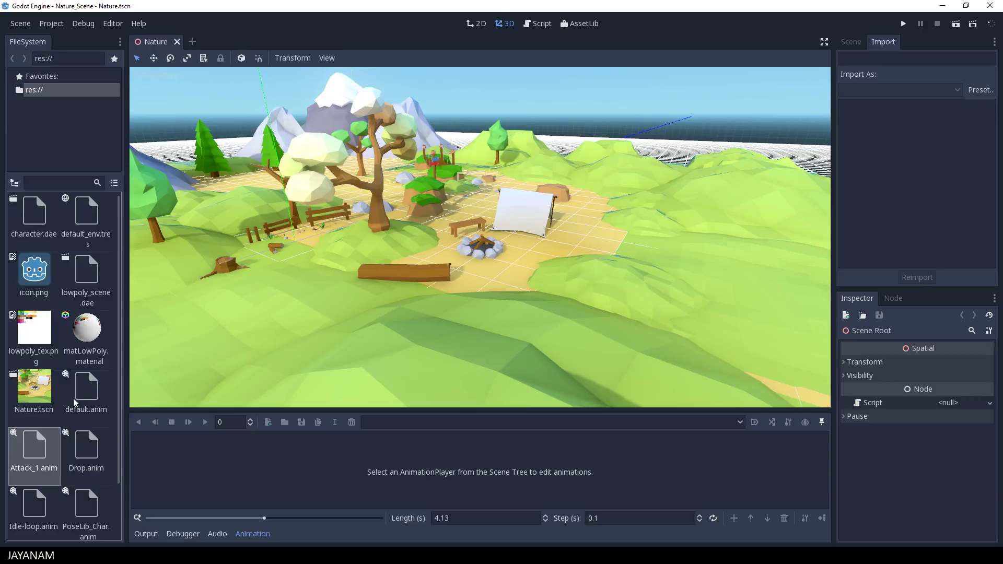
{"action": "left_click", "coordinate": [77, 396]}
{"action": "scroll", "coordinate": [84, 441], "scroll_direction": "down", "scroll_amount": 1}
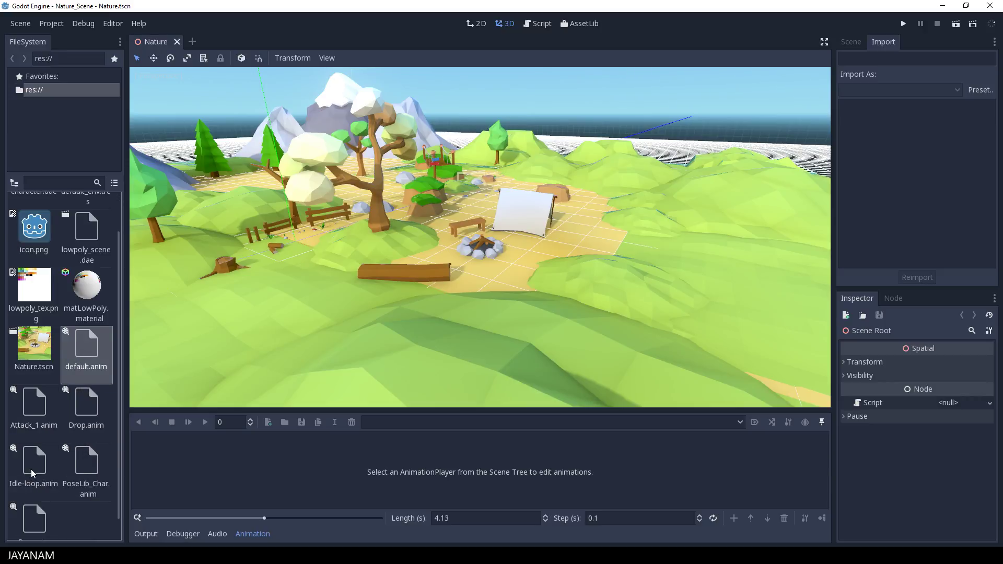
{"action": "left_click", "coordinate": [31, 472]}
{"action": "double_click", "coordinate": [31, 472]}
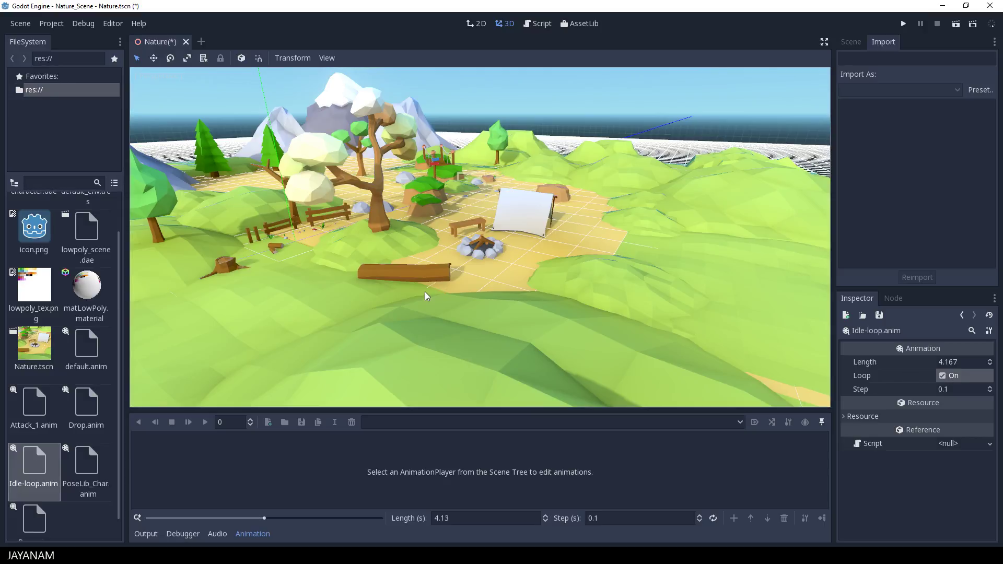
Review the import settings of character.dae from the root name to the animation options and reimport the file
{"action": "scroll", "coordinate": [71, 291], "scroll_direction": "up", "scroll_amount": 1}
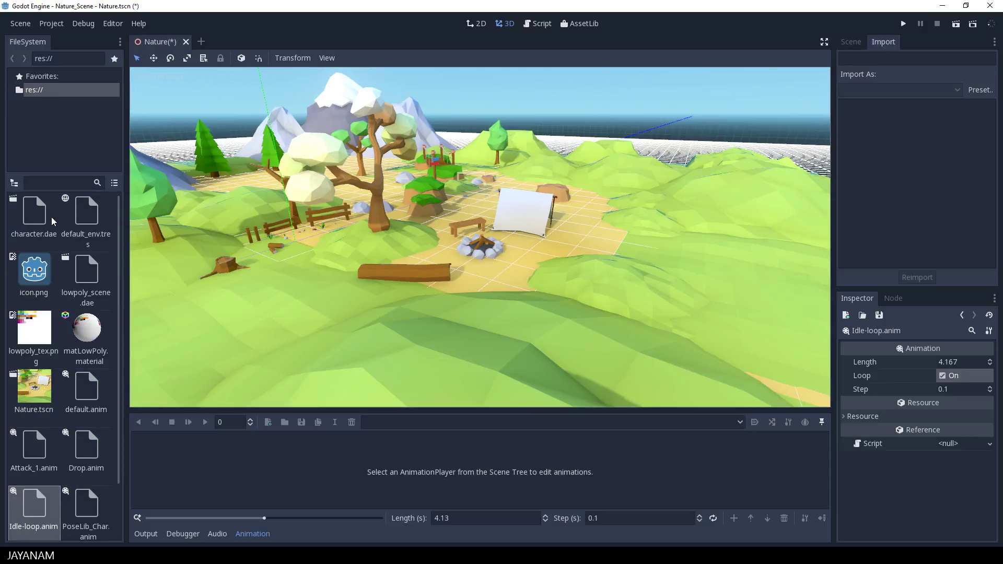
{"action": "left_click", "coordinate": [34, 220]}
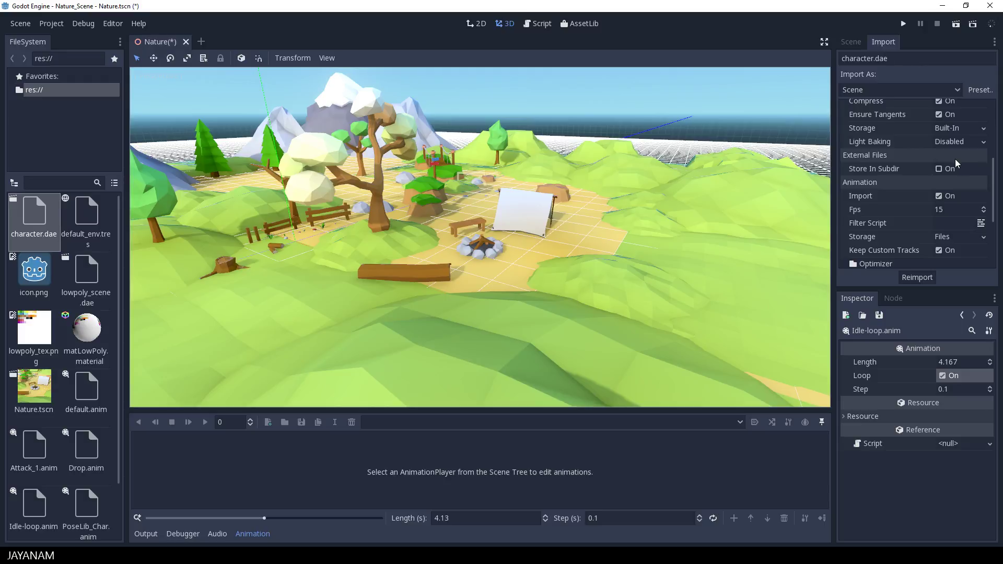
{"action": "scroll", "coordinate": [957, 164], "scroll_direction": "up", "scroll_amount": 5}
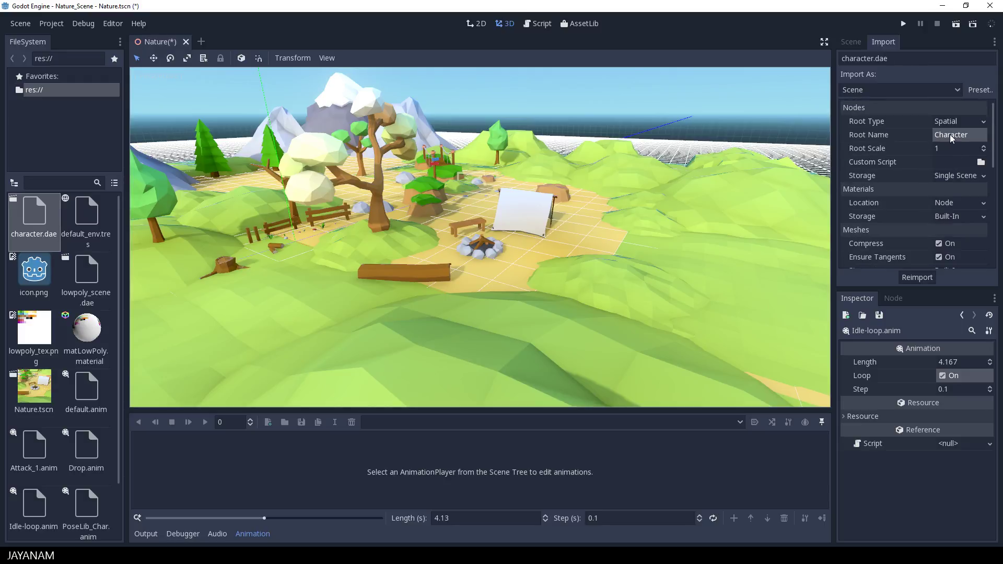
{"action": "double_click", "coordinate": [960, 135]}
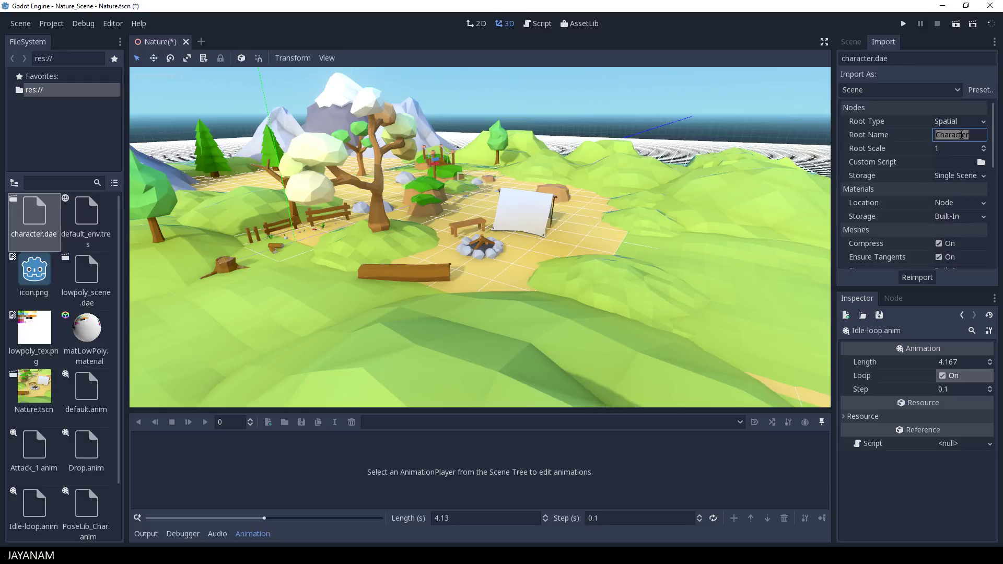
{"action": "left_click_drag", "start_coordinate": [995, 155], "coordinate": [996, 252]}
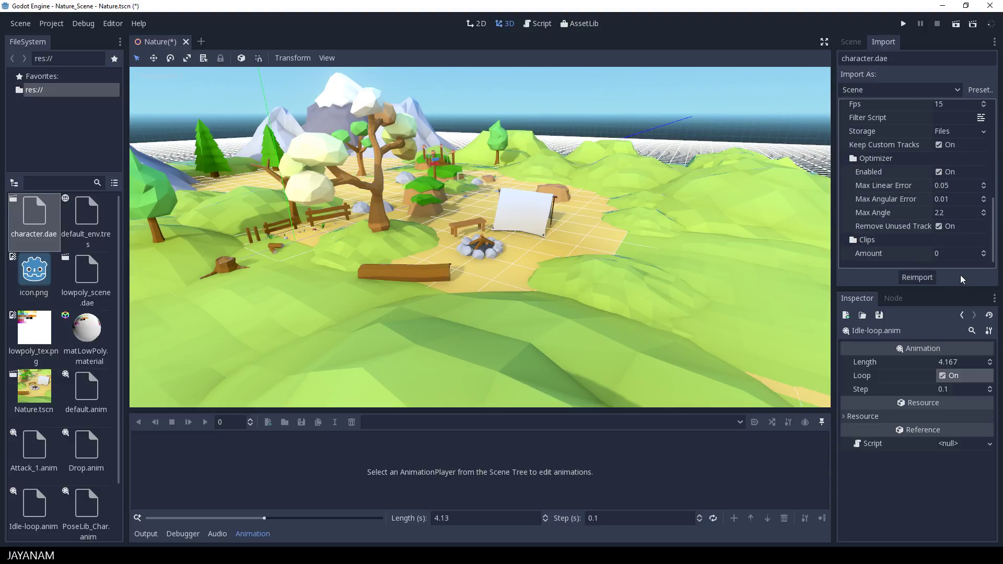
{"action": "left_click", "coordinate": [920, 279]}
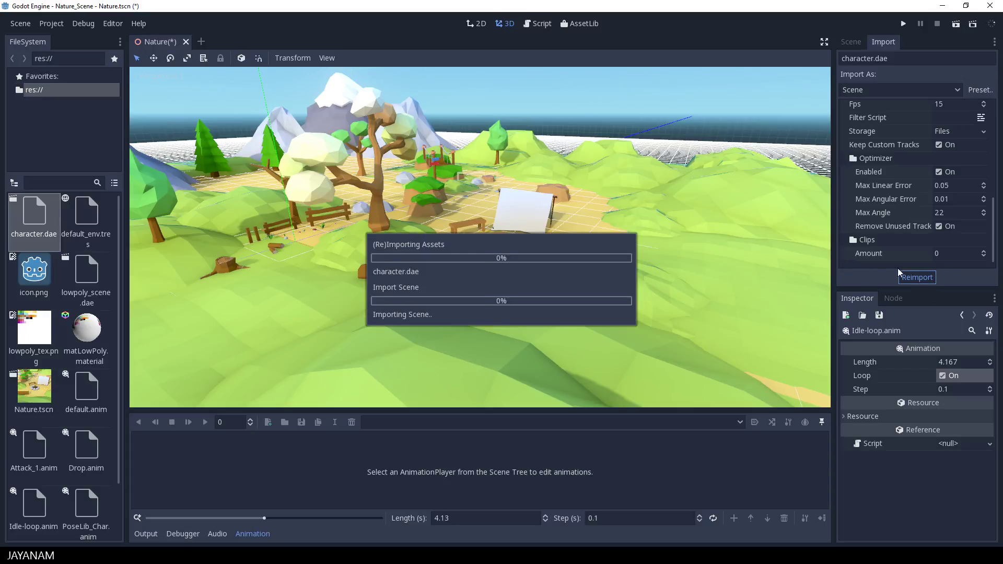
Create a new inherited scene from character.dae and view the character
{"action": "double_click", "coordinate": [34, 220]}
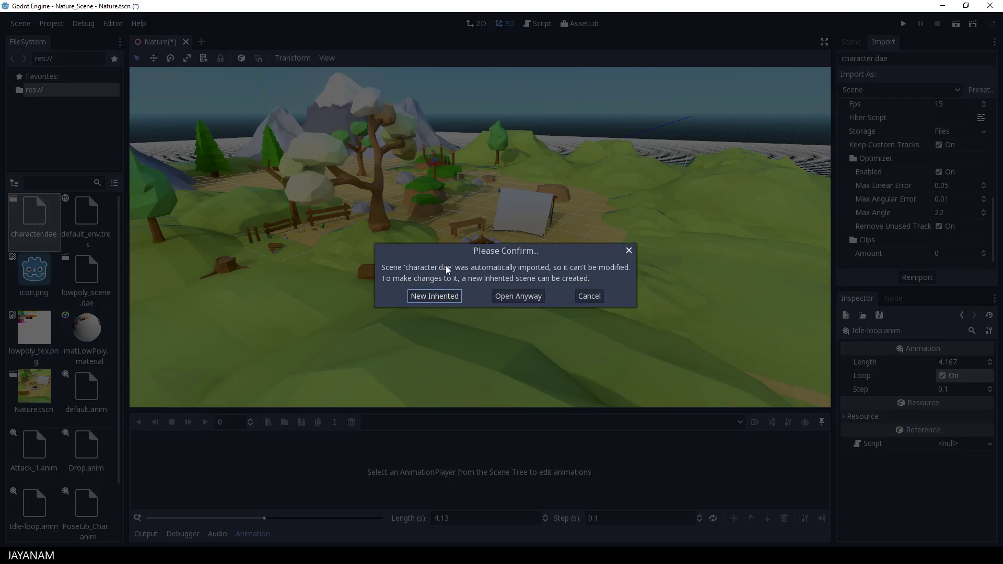
{"action": "left_click", "coordinate": [449, 296]}
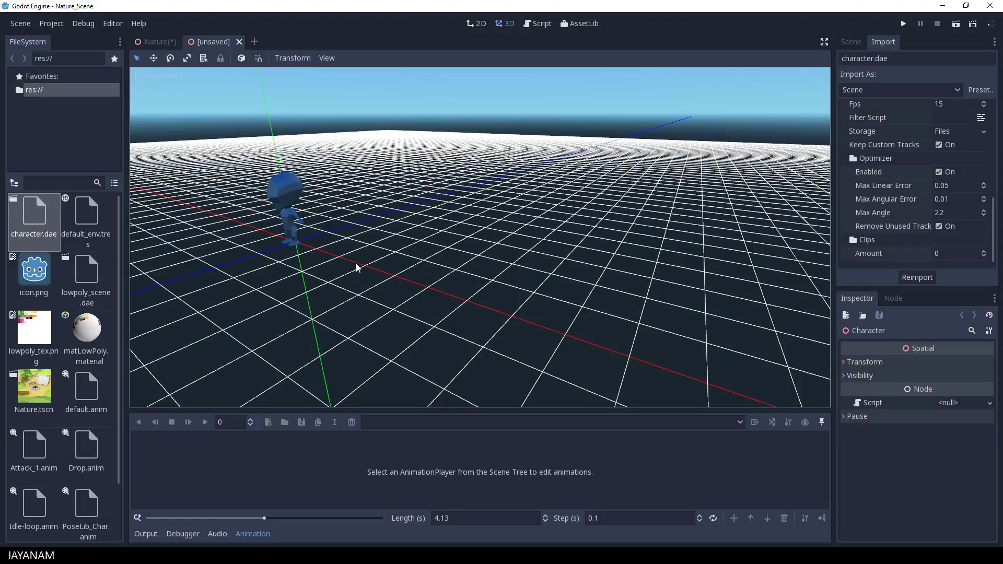
{"action": "middle_click_drag", "start_coordinate": [357, 268], "coordinate": [437, 257]}
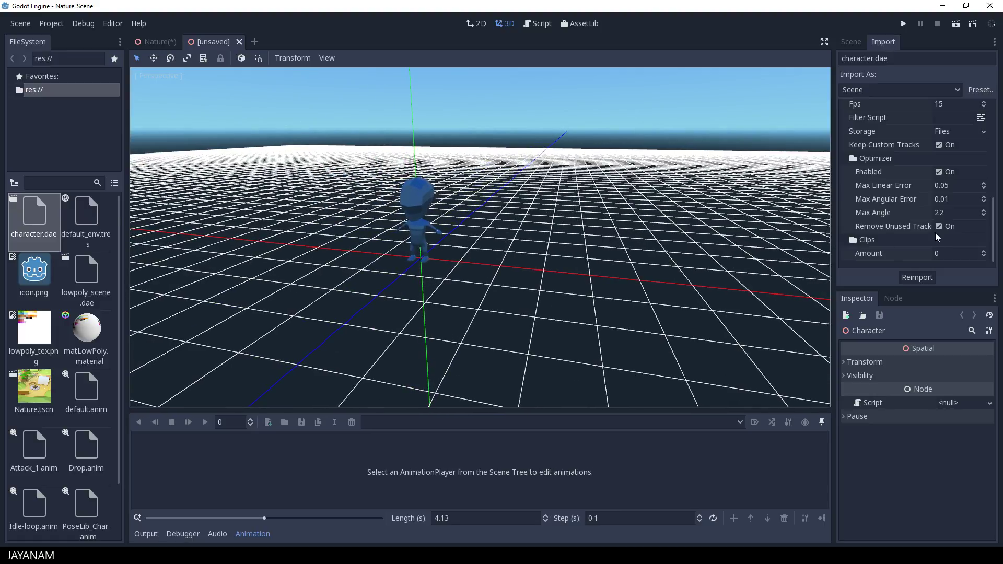
Select the AnimationPlayer node of the Character scene and choose Idle-loop as the animation to edit
{"action": "left_click", "coordinate": [851, 42]}
{"action": "left_click", "coordinate": [883, 132]}
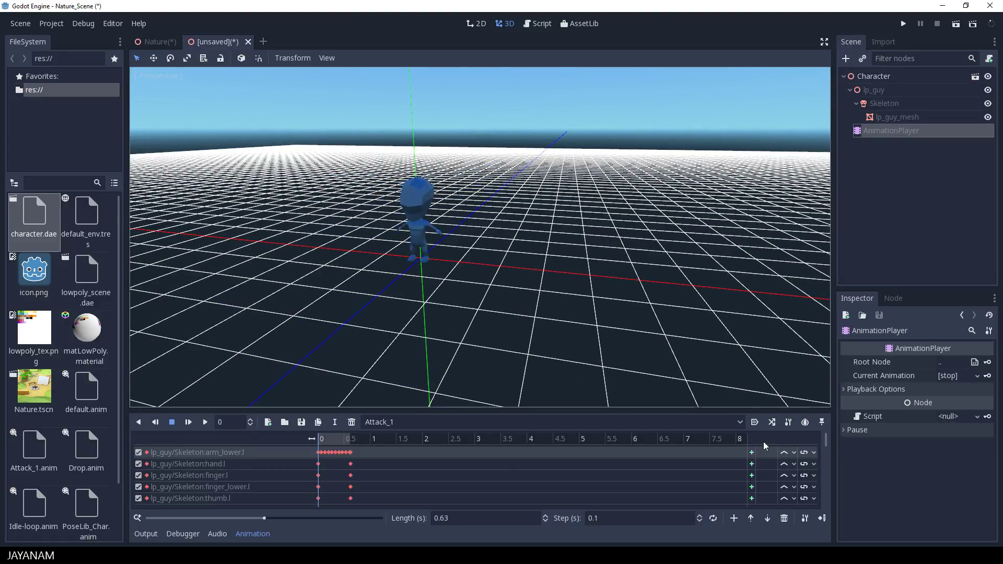
{"action": "left_click", "coordinate": [741, 426]}
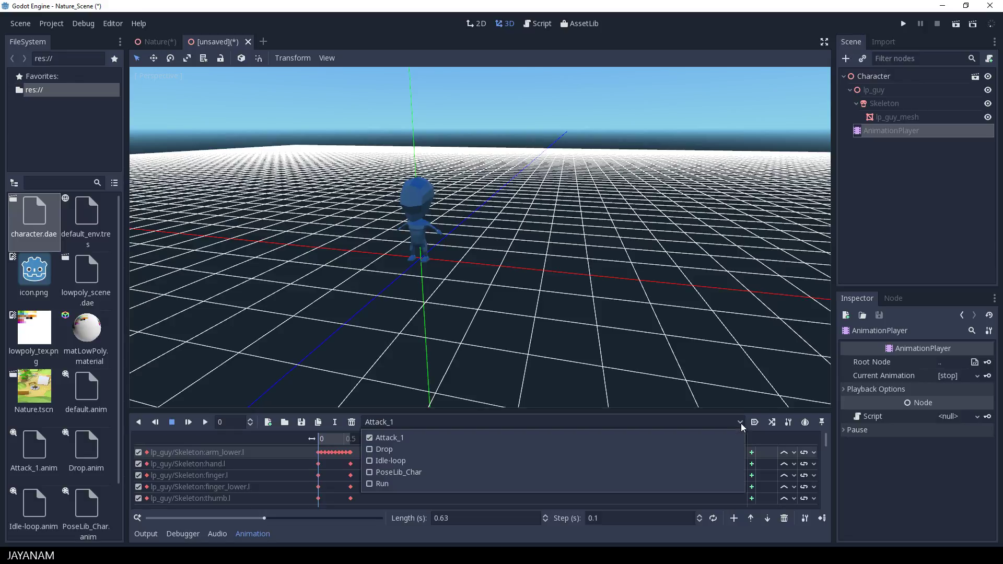
{"action": "left_click", "coordinate": [369, 461]}
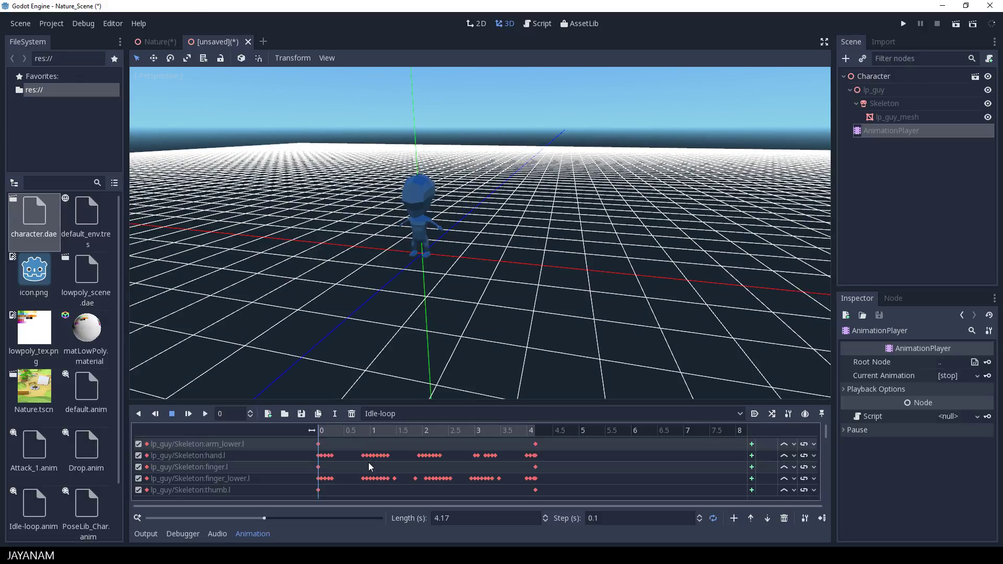
Check looping and play the Idle-loop animation on the character up close, stopping it after viewing
{"action": "left_click", "coordinate": [713, 519]}
{"action": "left_click", "coordinate": [204, 414]}
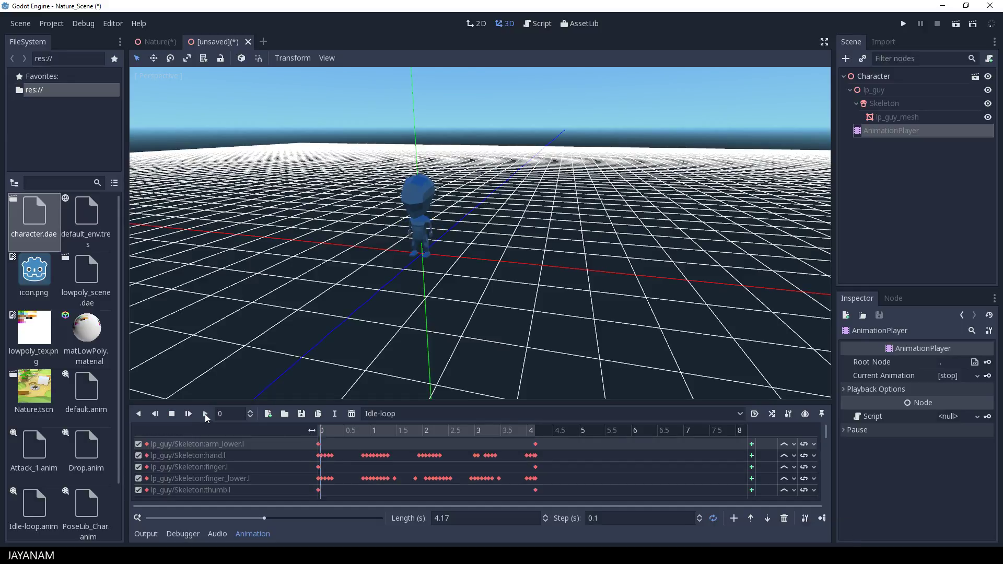
{"action": "scroll", "coordinate": [440, 269], "scroll_direction": "up", "scroll_amount": 8}
{"action": "middle_click_drag", "start_coordinate": [440, 269], "coordinate": [519, 265], "text": "shift"}
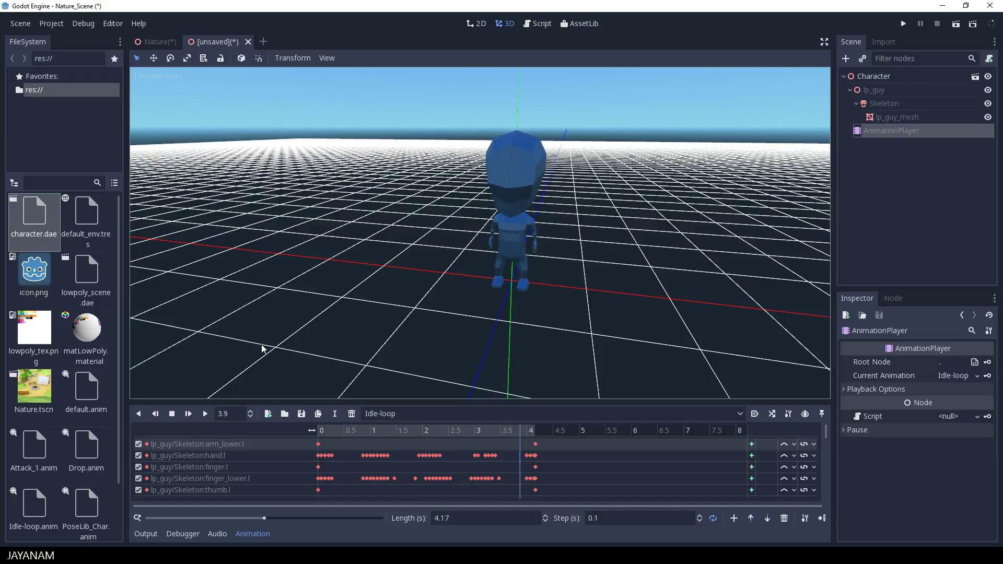
{"action": "left_click", "coordinate": [174, 415]}
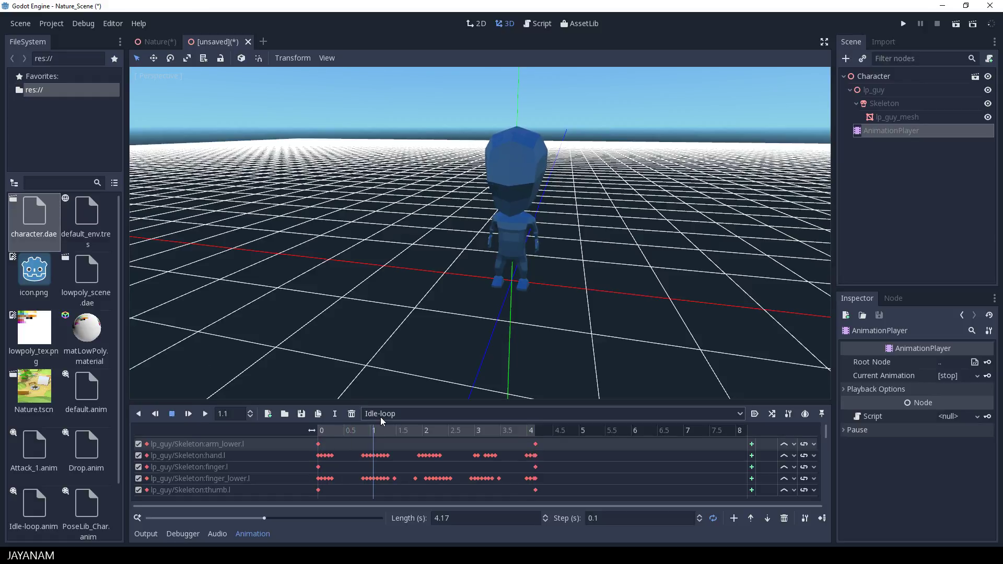
Enable autoplay on load for the Idle-loop animation and save the scene as Character.tscn in res://
{"action": "left_click", "coordinate": [754, 414]}
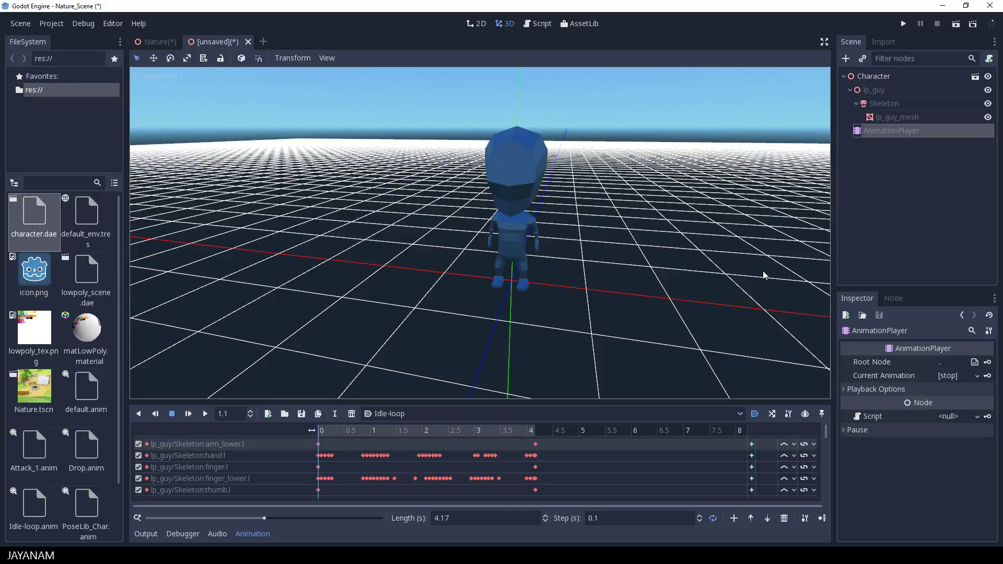
{"action": "key", "text": "ctrl+s"}
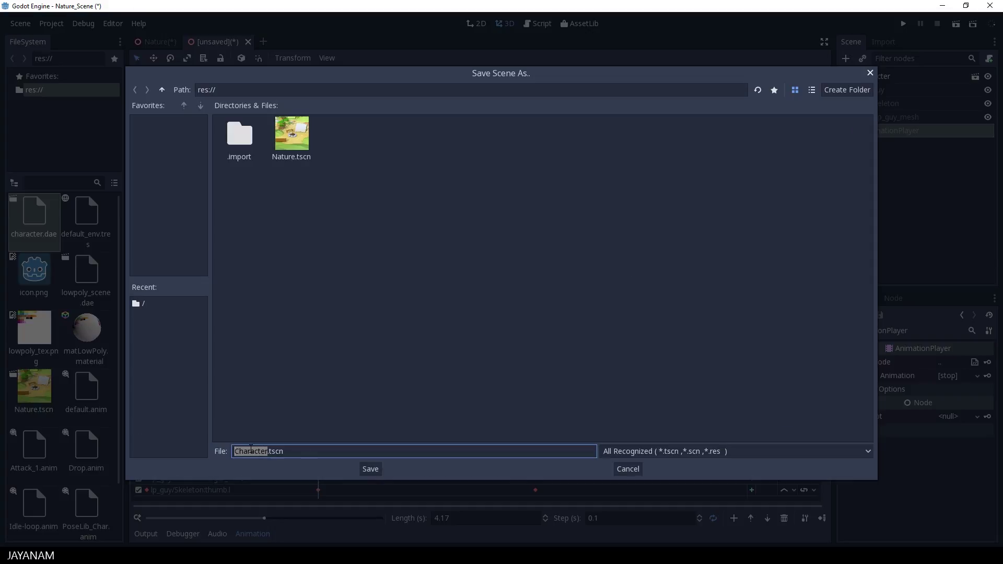
{"action": "left_click", "coordinate": [370, 468]}
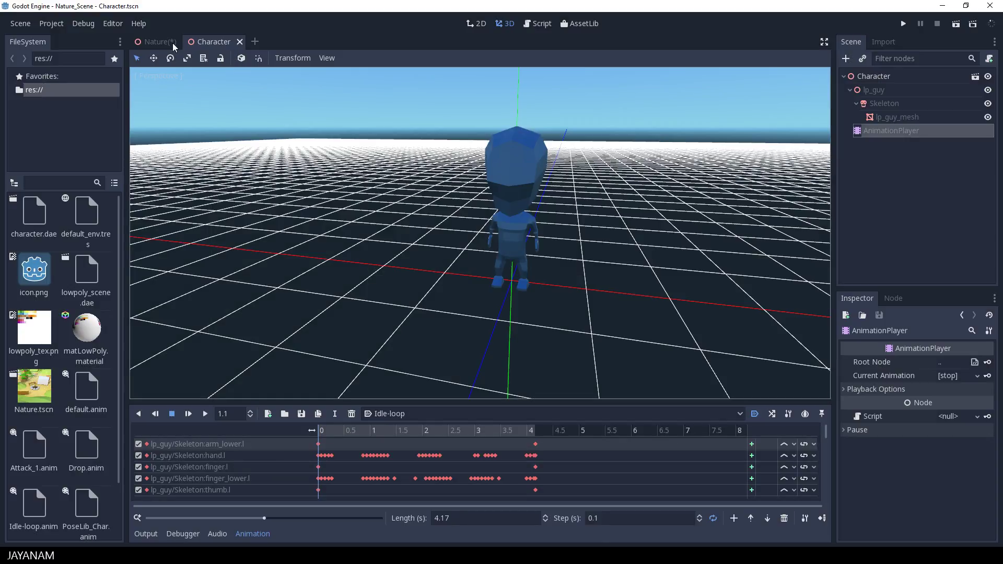
Place an instance of Character.tscn in the Nature scene on the sand between the campfire and the tent
{"action": "mouse_move", "coordinate": [161, 44]}
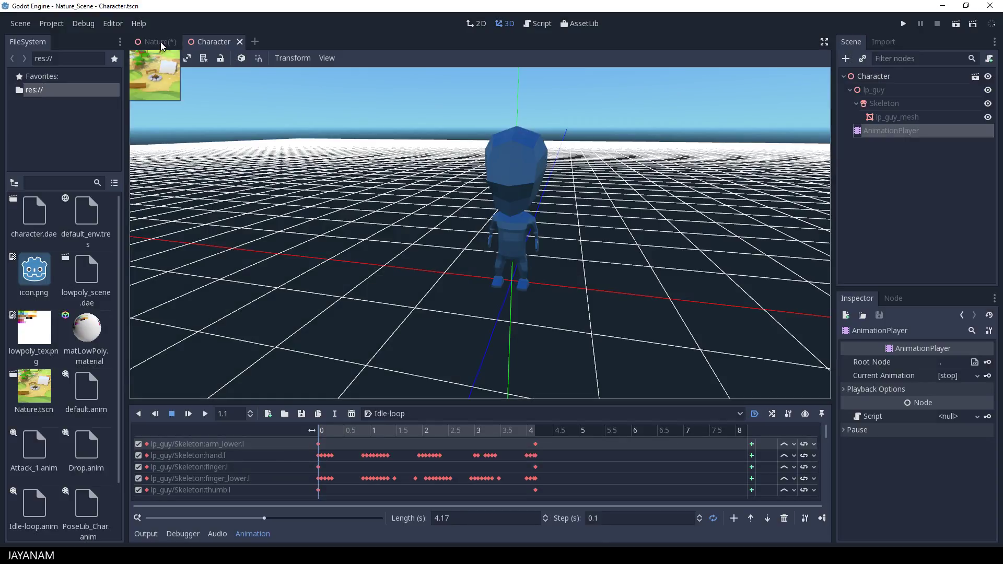
{"action": "left_click", "coordinate": [161, 42]}
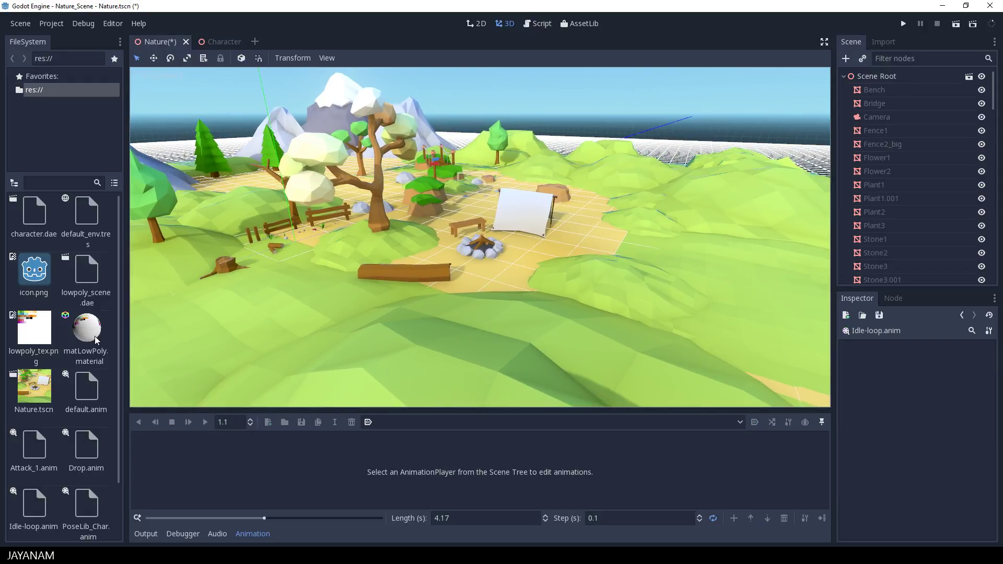
{"action": "scroll", "coordinate": [95, 339], "scroll_direction": "down", "scroll_amount": 3}
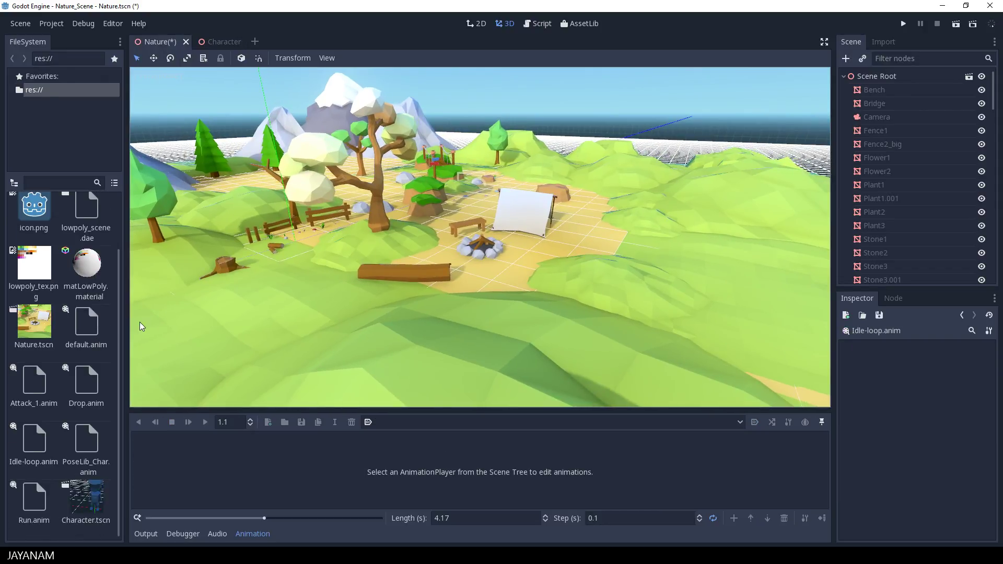
{"action": "left_click_drag", "start_coordinate": [93, 490], "coordinate": [534, 257]}
{"action": "scroll", "coordinate": [618, 262], "scroll_direction": "up", "scroll_amount": 5}
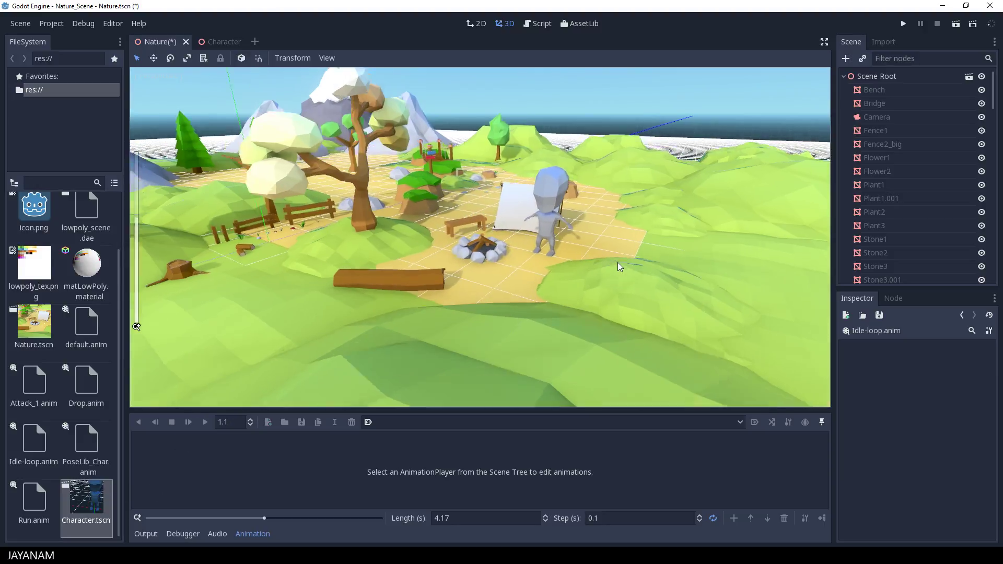
{"action": "middle_click_drag", "start_coordinate": [638, 273], "coordinate": [609, 272]}
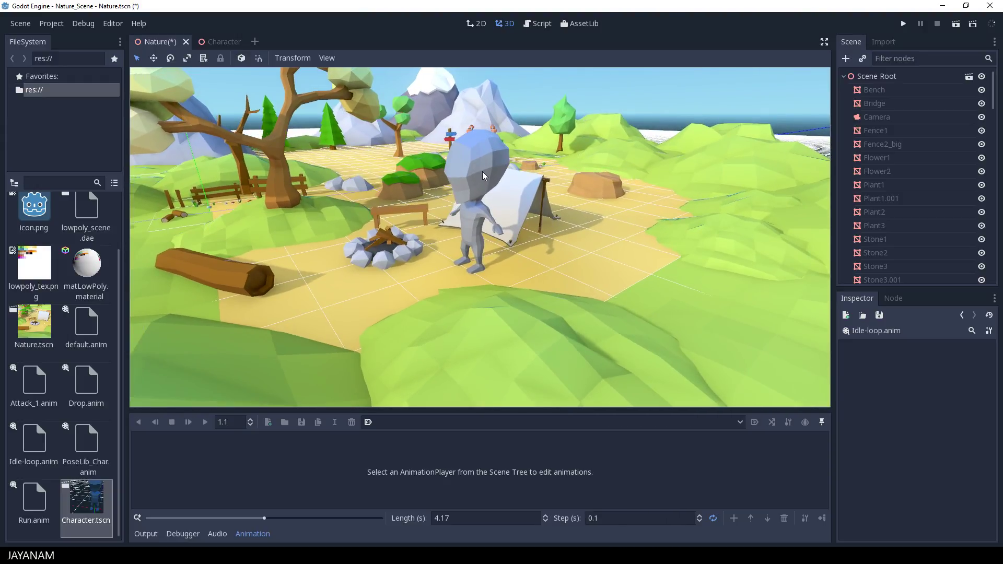
Assign matLowPoly.material to material slot 0 of lp_guy_mesh in the Character scene and save that scene
{"action": "double_click", "coordinate": [89, 501]}
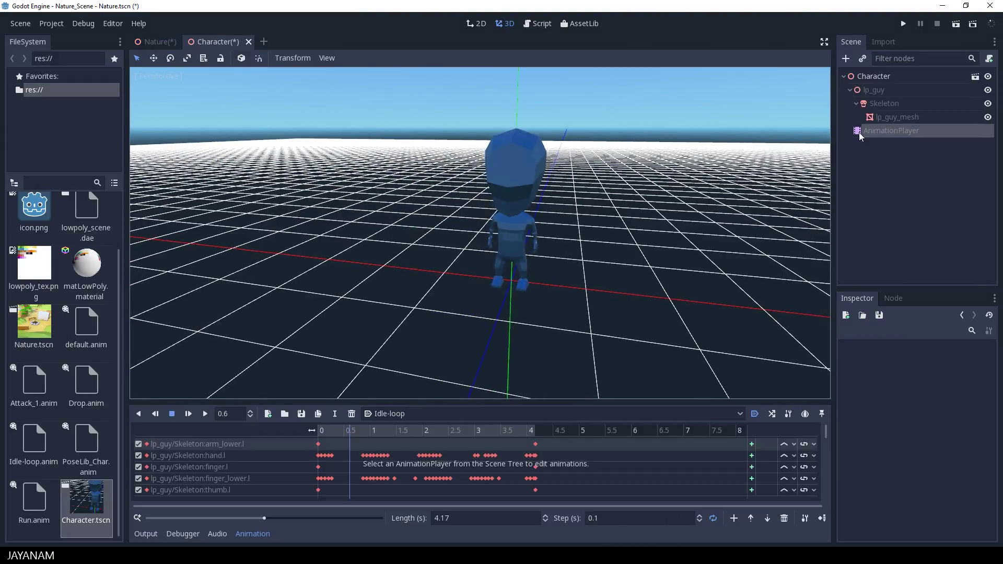
{"action": "left_click", "coordinate": [883, 117]}
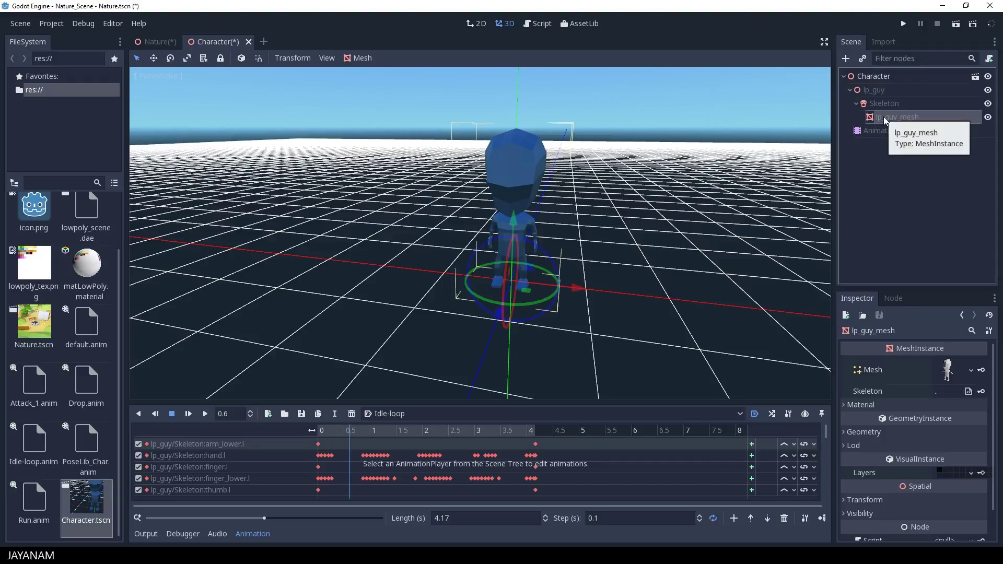
{"action": "left_click", "coordinate": [851, 405]}
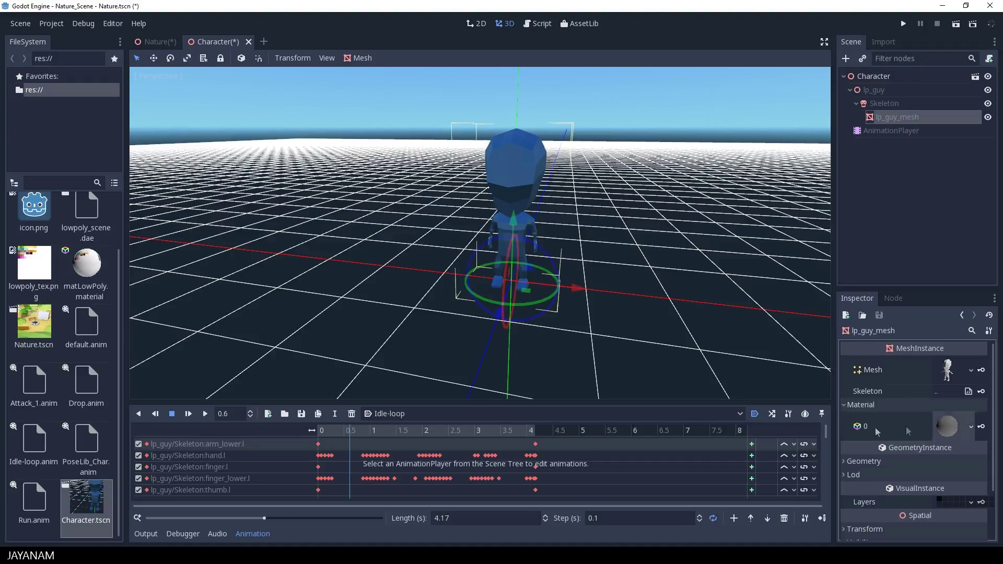
{"action": "left_click", "coordinate": [89, 272]}
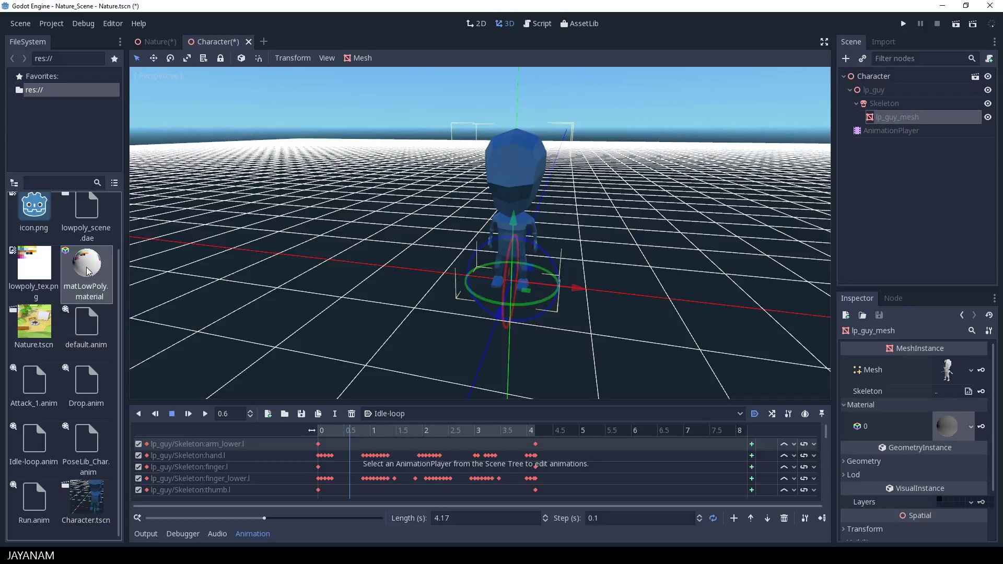
{"action": "left_click_drag", "start_coordinate": [88, 271], "coordinate": [950, 430]}
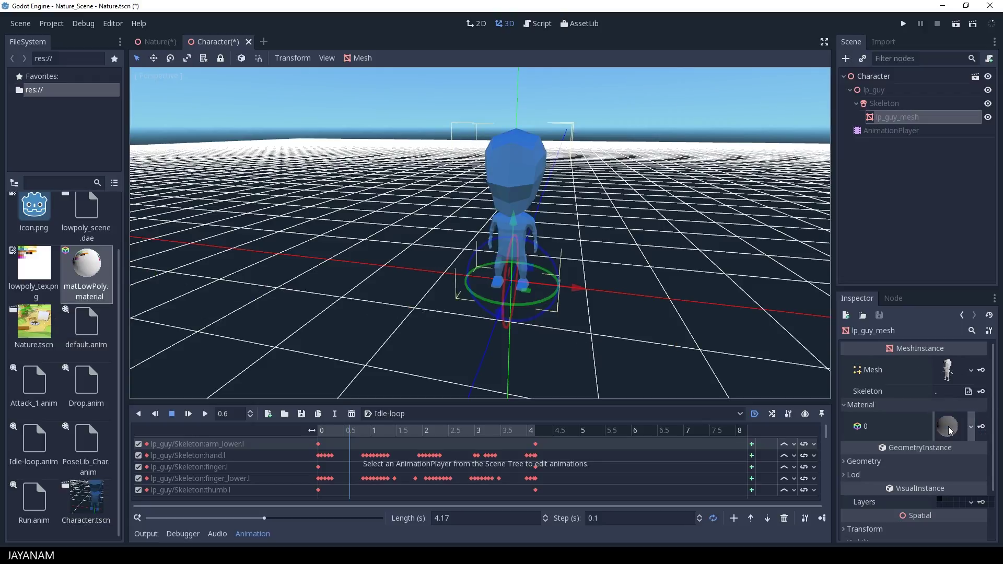
{"action": "key", "text": "ctrl+s"}
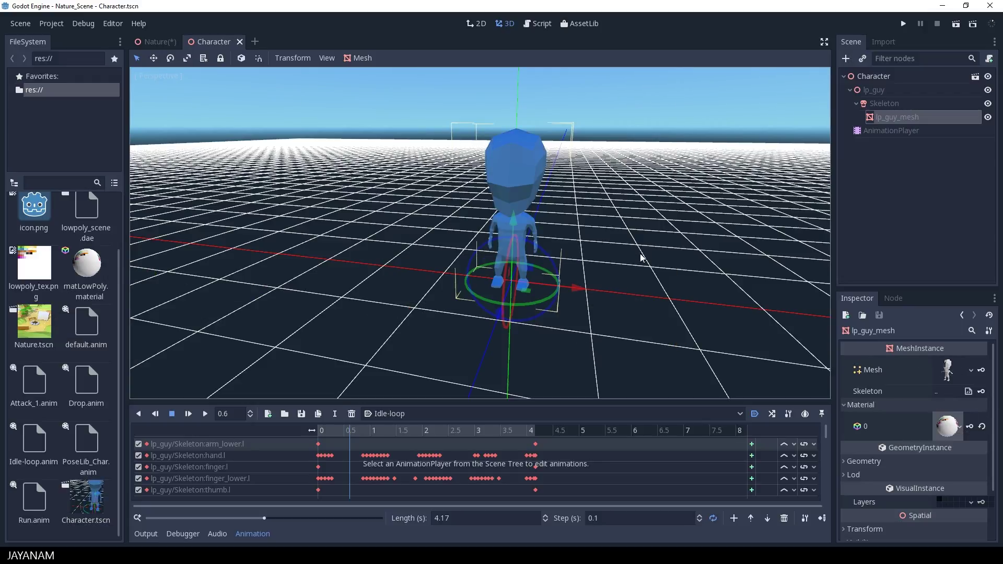
Save the Nature scene, then rotate its Character instance about the vertical axis
{"action": "left_click", "coordinate": [152, 42]}
{"action": "key", "text": "ctrl+s"}
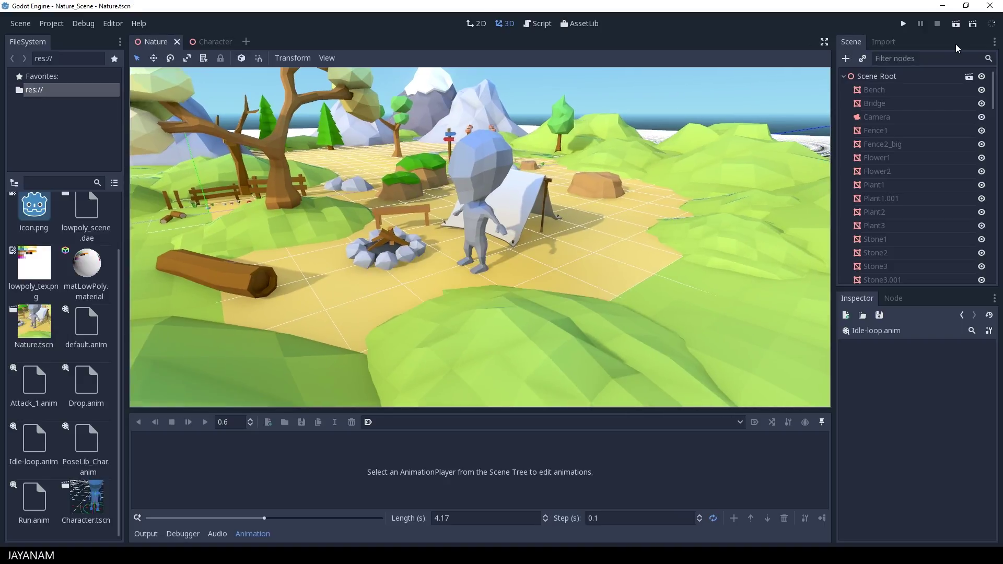
{"action": "left_click", "coordinate": [472, 197]}
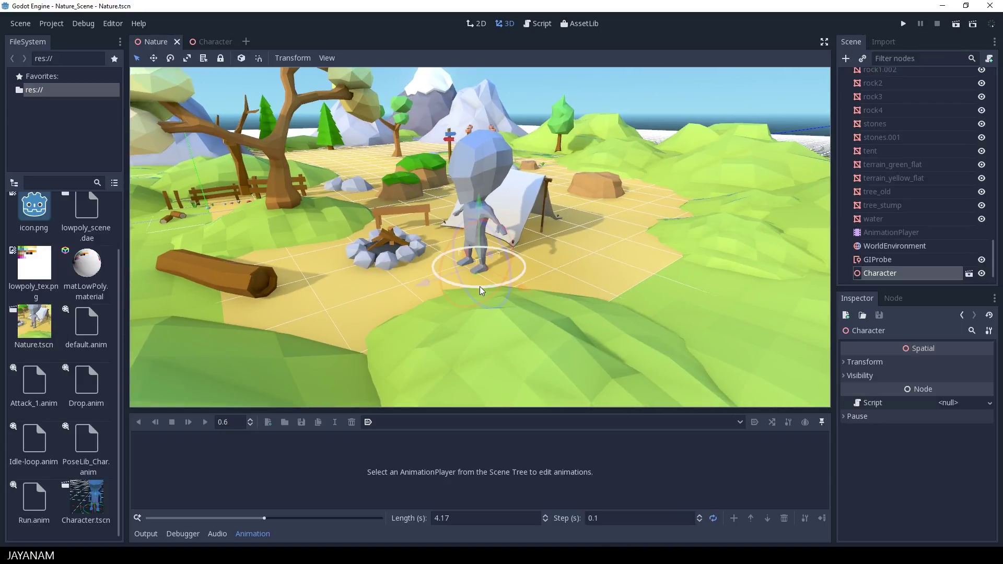
{"action": "left_click_drag", "start_coordinate": [479, 286], "coordinate": [511, 278]}
Run the project and maximize the game window to view the animated character in the Nature scene
{"action": "left_click", "coordinate": [902, 24]}
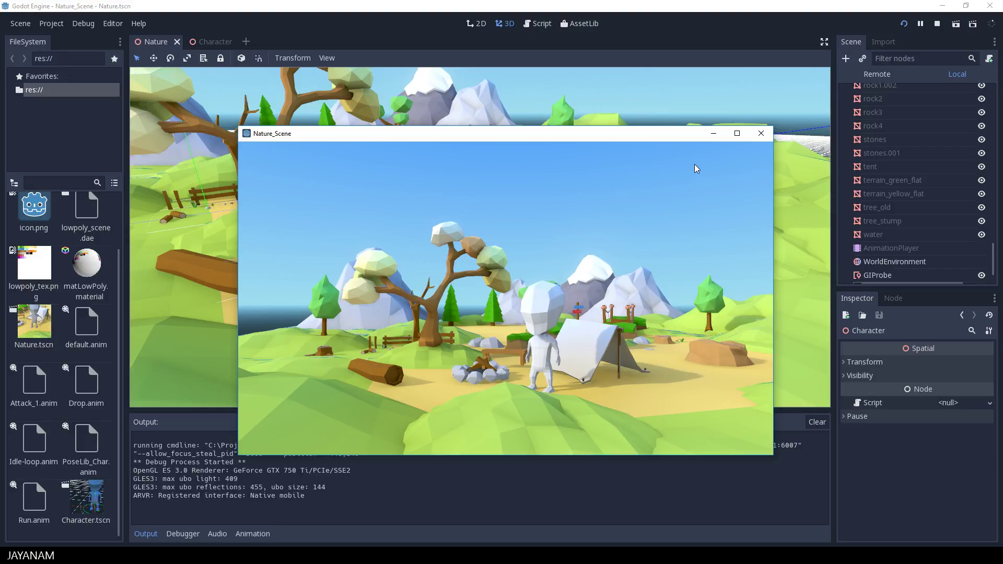
{"action": "left_click", "coordinate": [737, 134]}
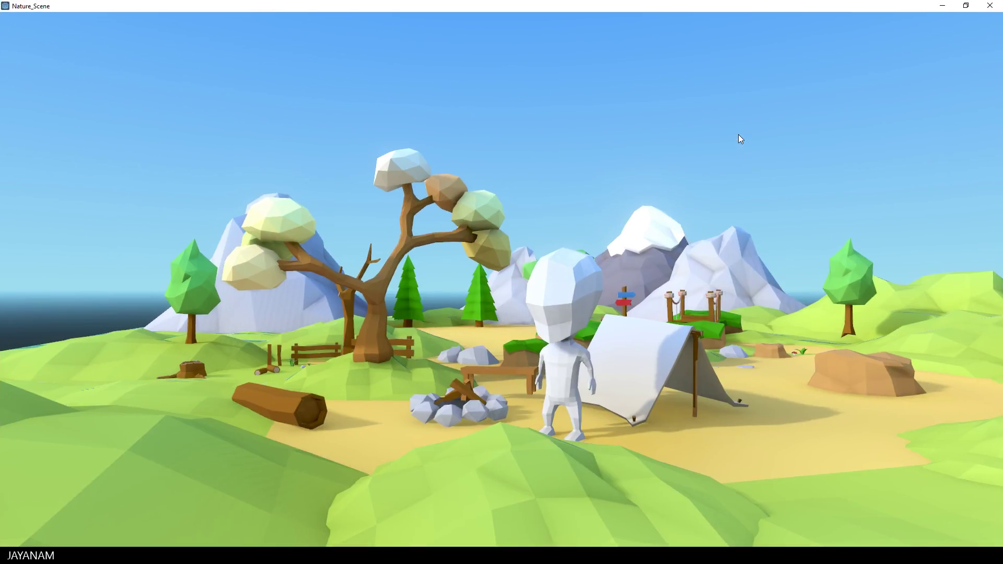